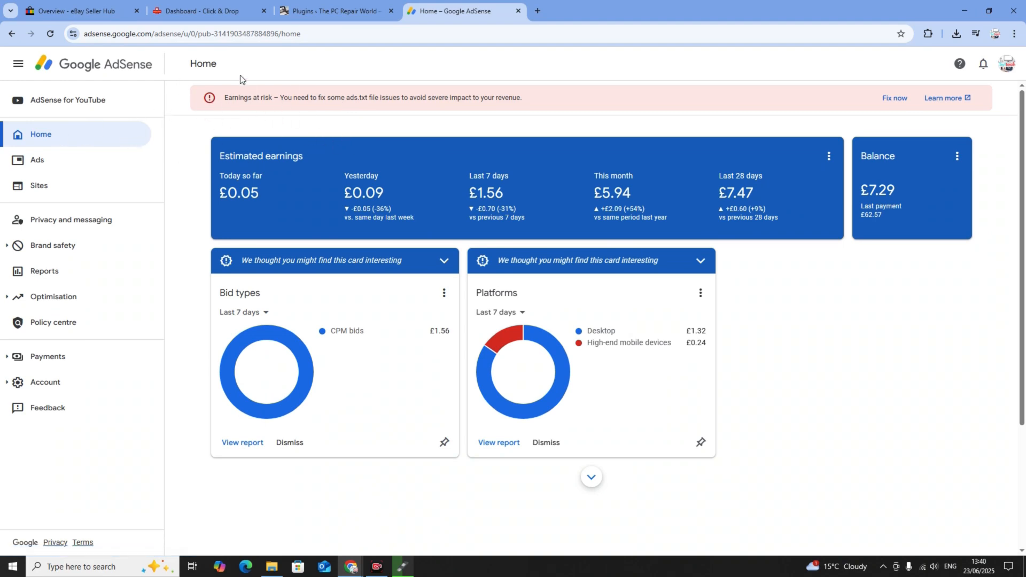
Open the ads.txt issue reported in the earnings warning and show the details of the site thepcrepairworld.co.uk
left_click_drag(224, 98, 523, 96)
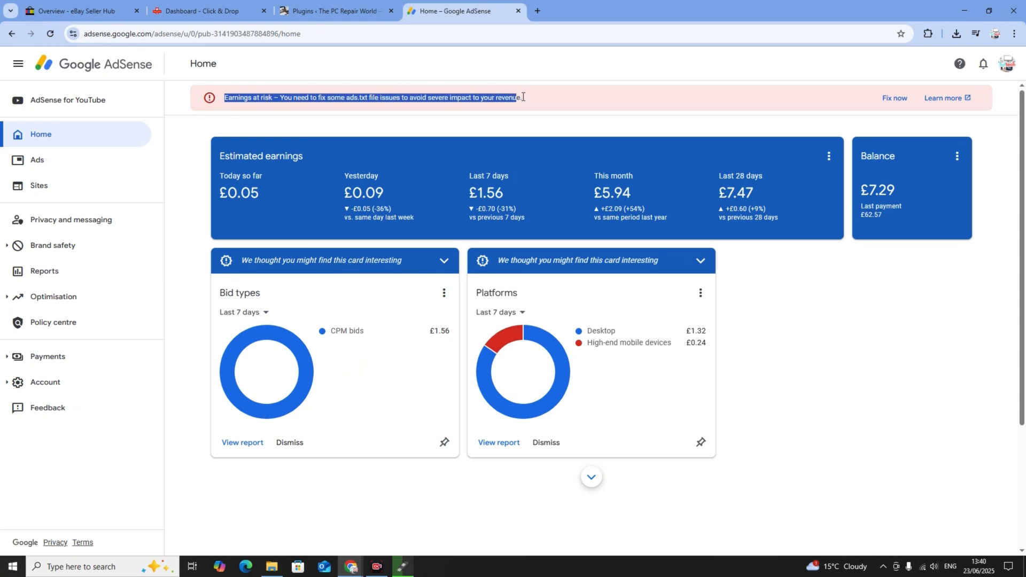
left_click(284, 116)
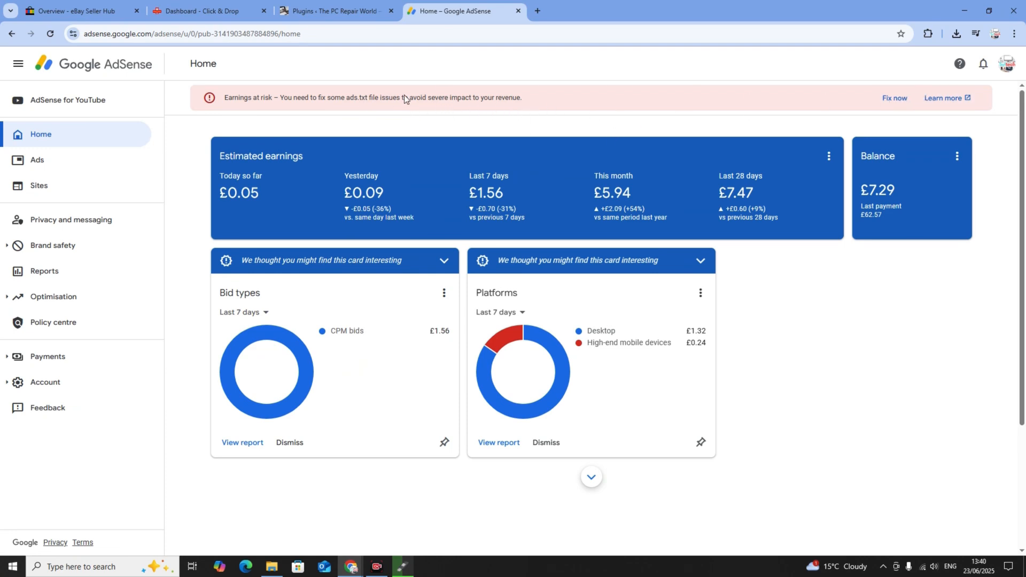
left_click(894, 99)
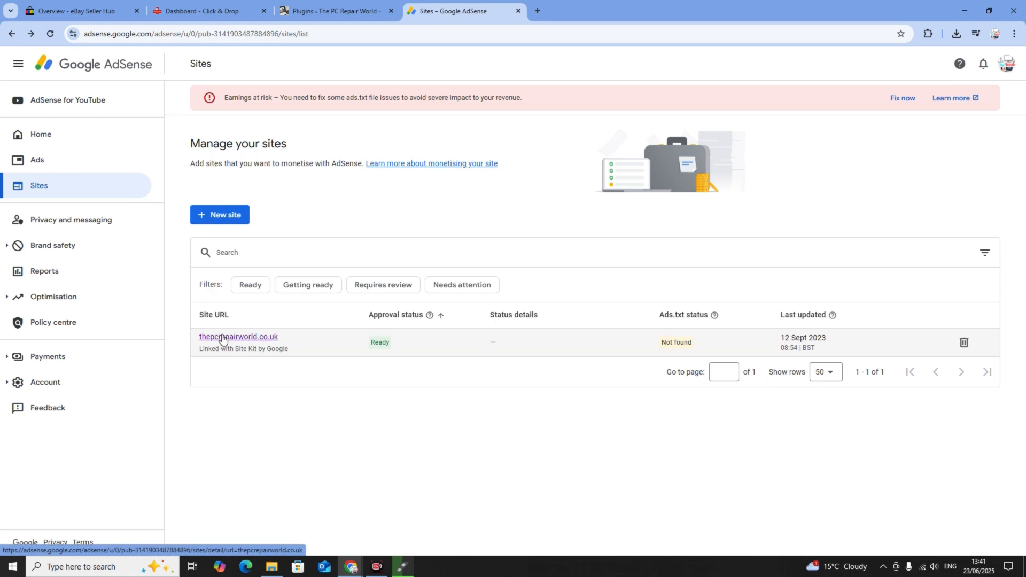
left_click(241, 337)
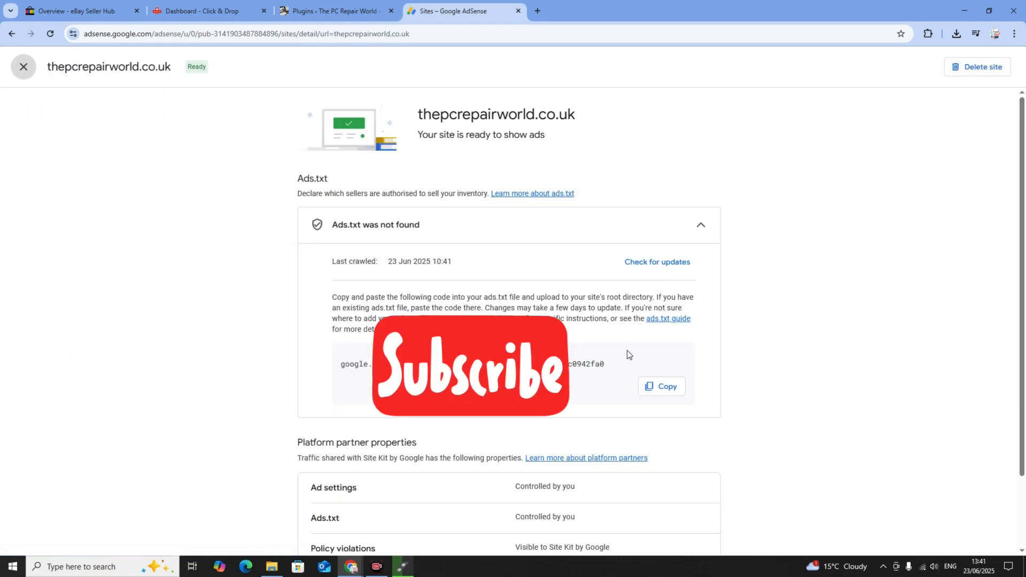
Copy the ads.txt code provided for the site
triple_click(337, 365)
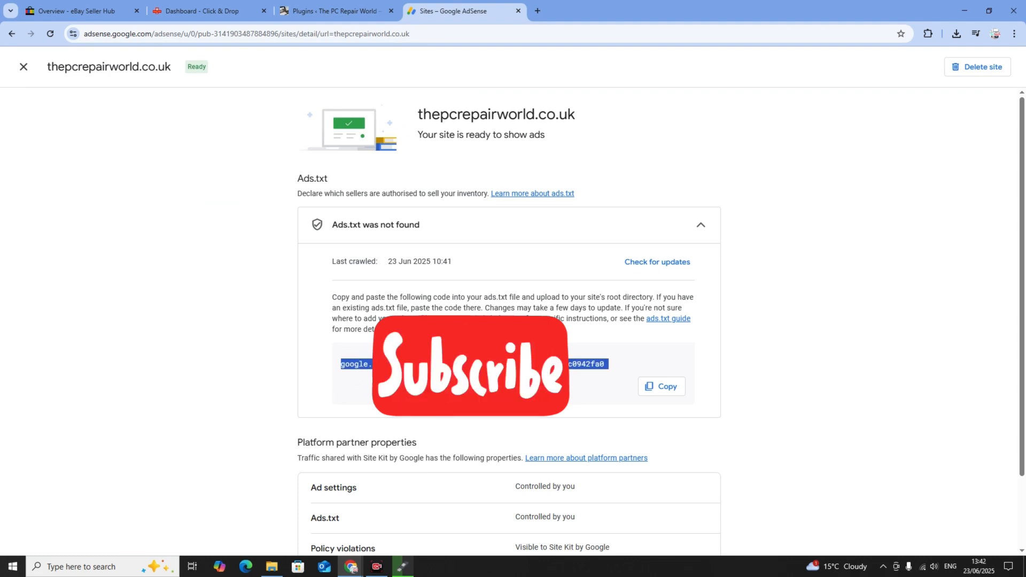
left_click(674, 388)
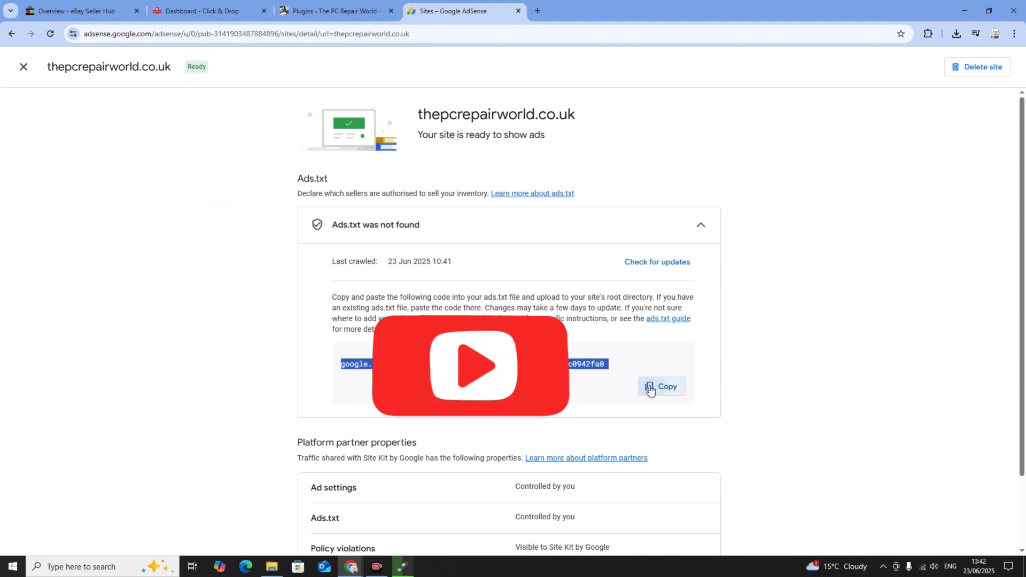
left_click(133, 213)
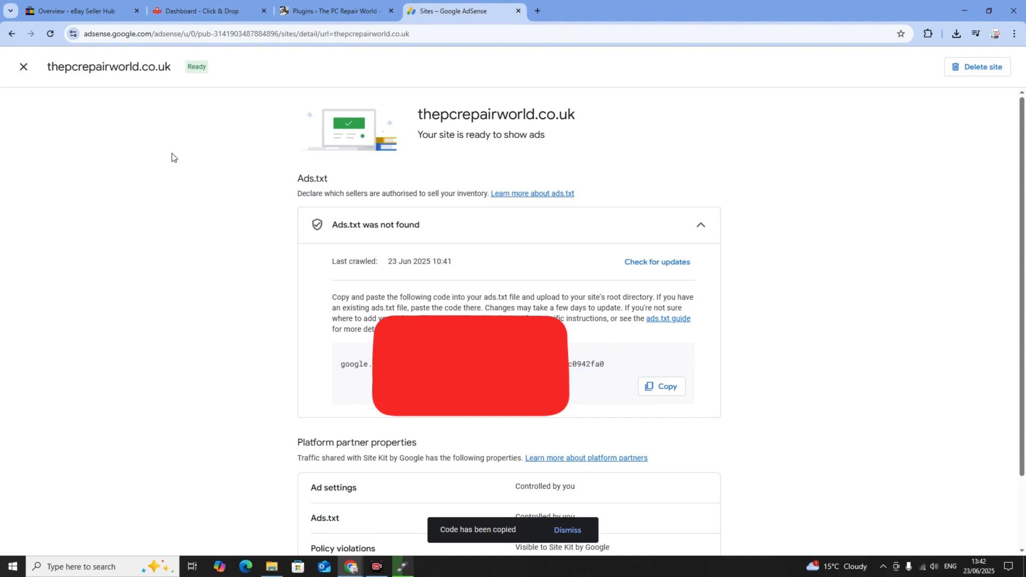
Switch to the site's WordPress admin and search the installed plugins for "wp file" to check for WP File Manager
left_click(323, 12)
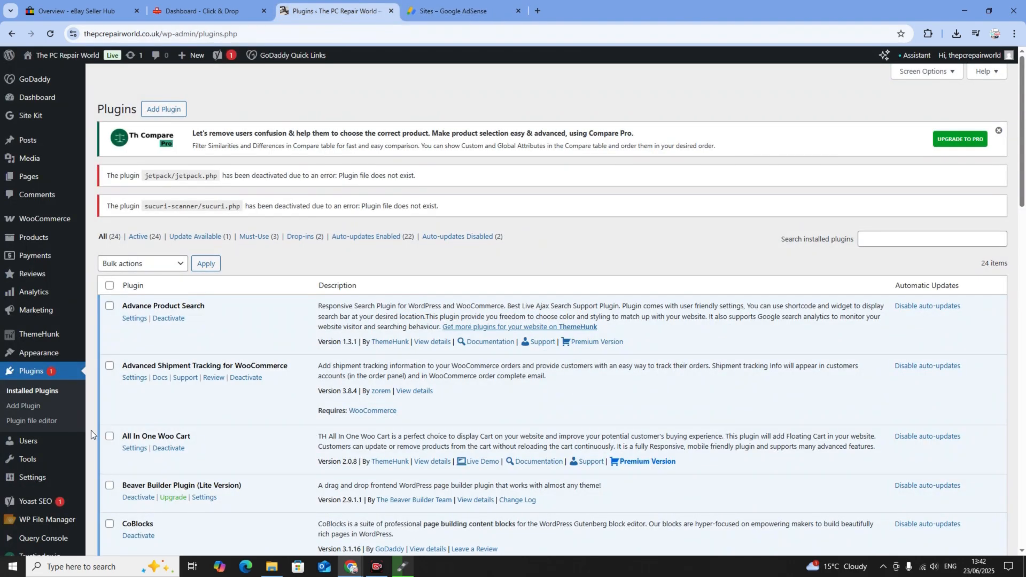
left_click(49, 389)
scroll(50, 388, "down", 2)
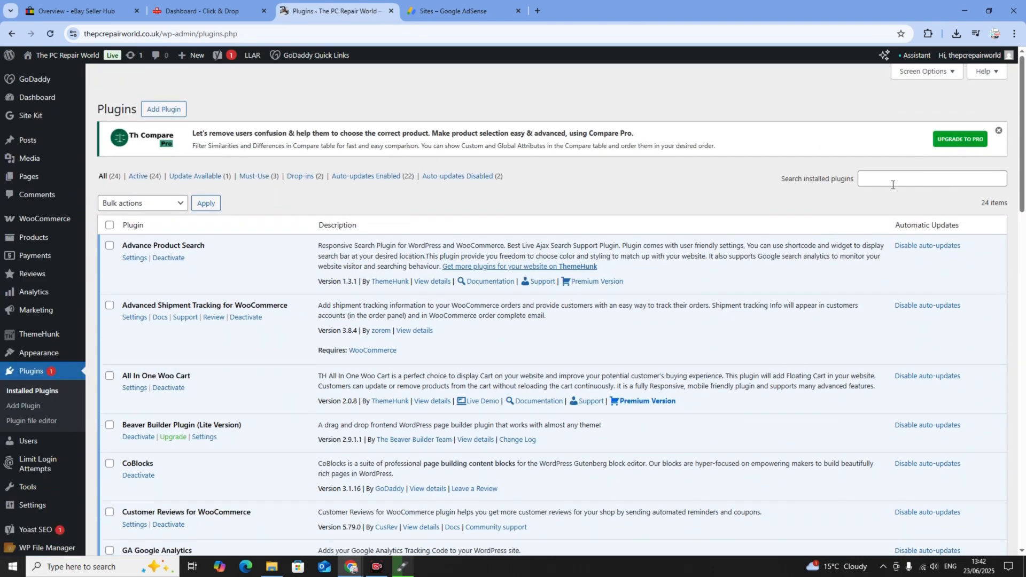
left_click(895, 180)
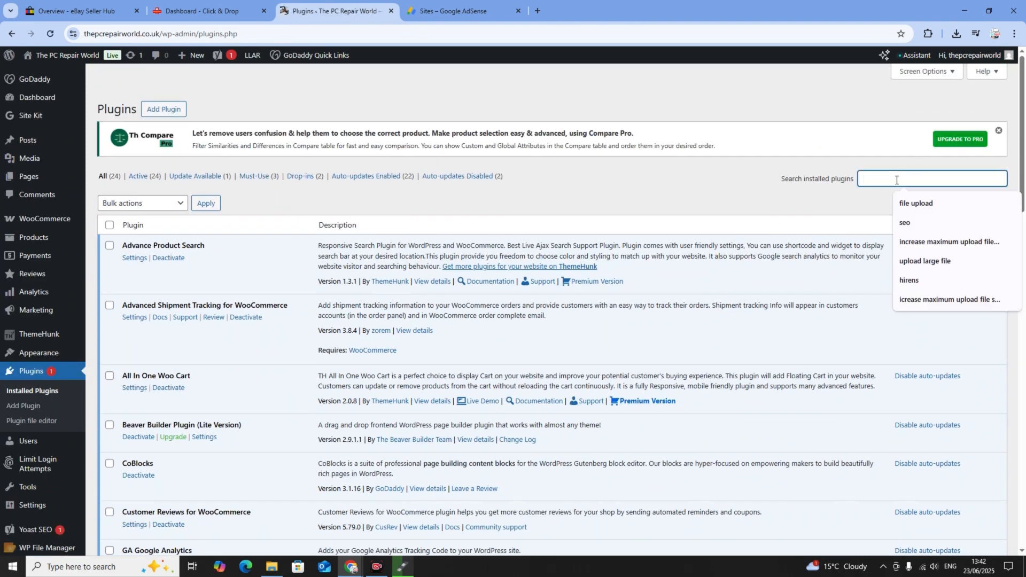
type("wp file")
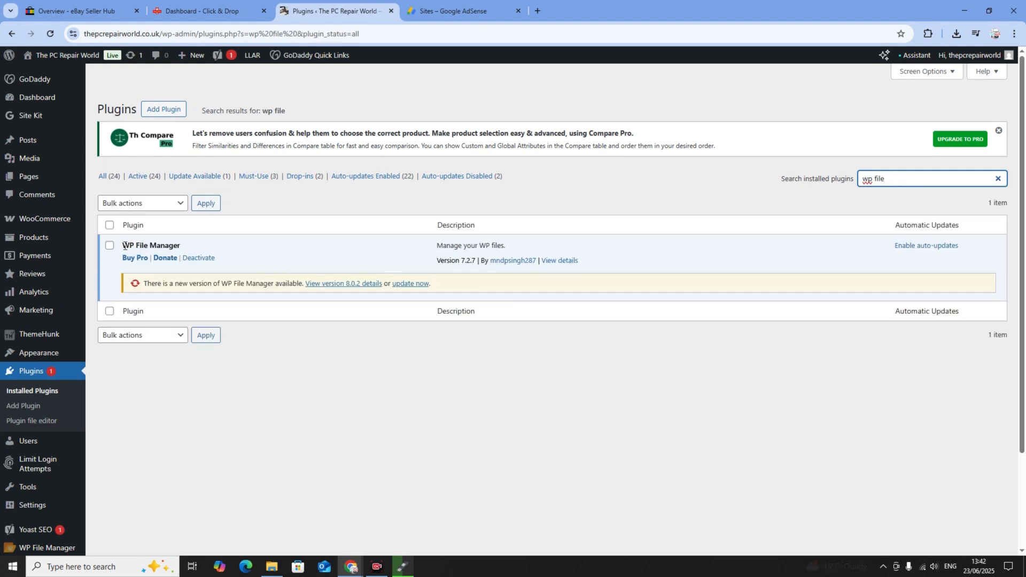
left_click_drag(122, 245, 167, 244)
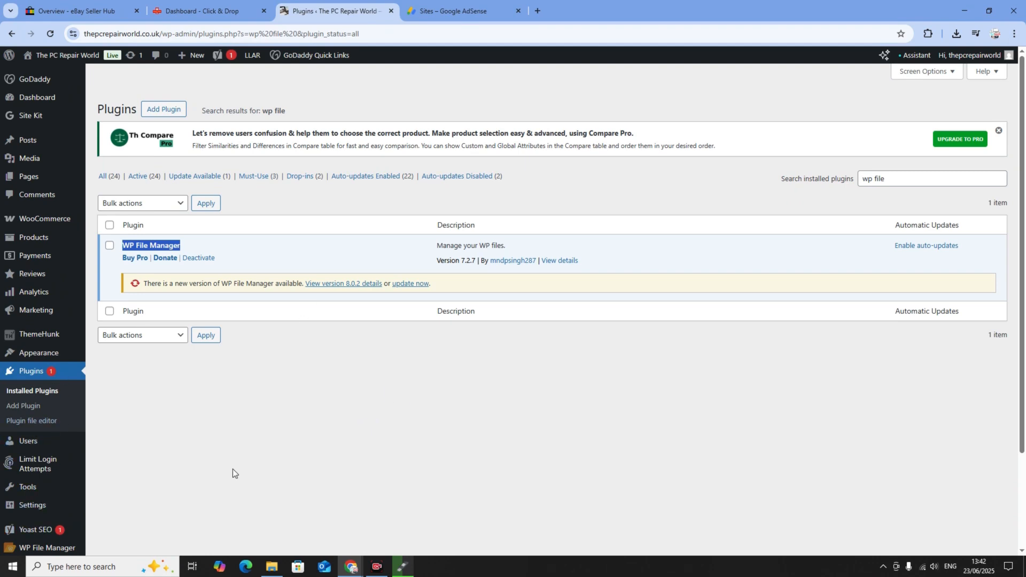
left_click(307, 370)
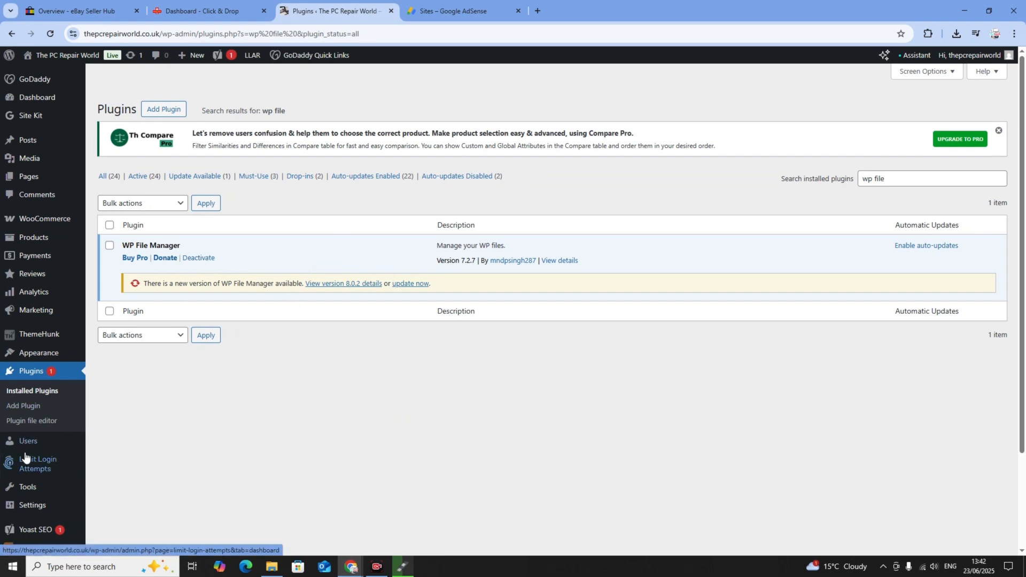
Open WP File Manager and create a plain text file named ads.txt in the site's root folder
scroll(50, 429, "down", 2)
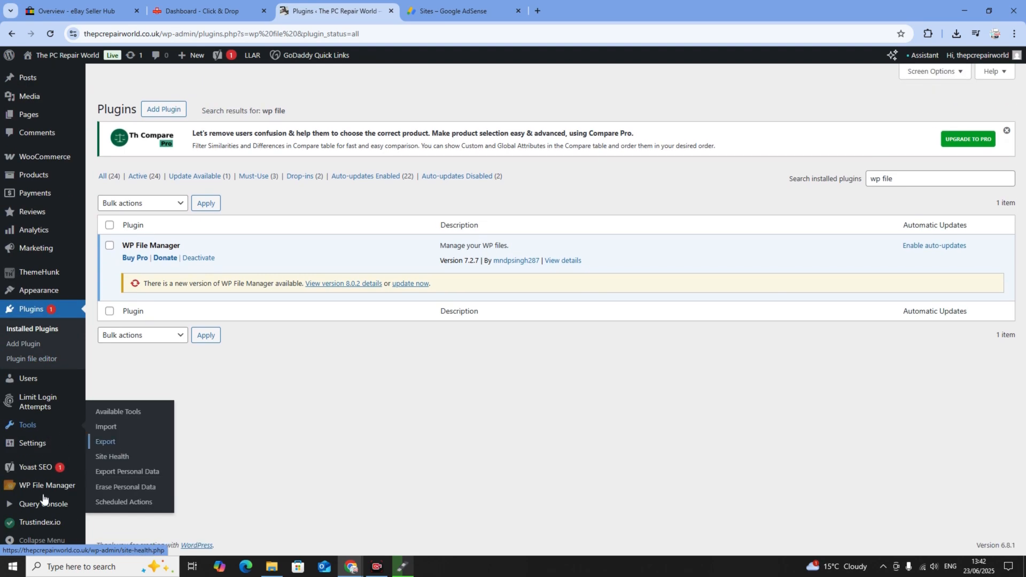
mouse_move(31, 488)
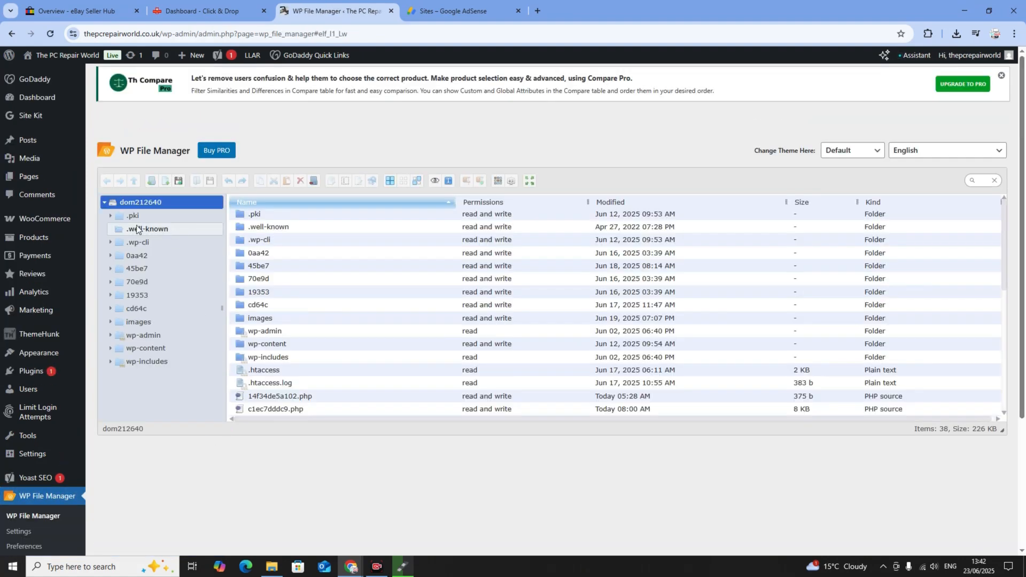
left_click(166, 181)
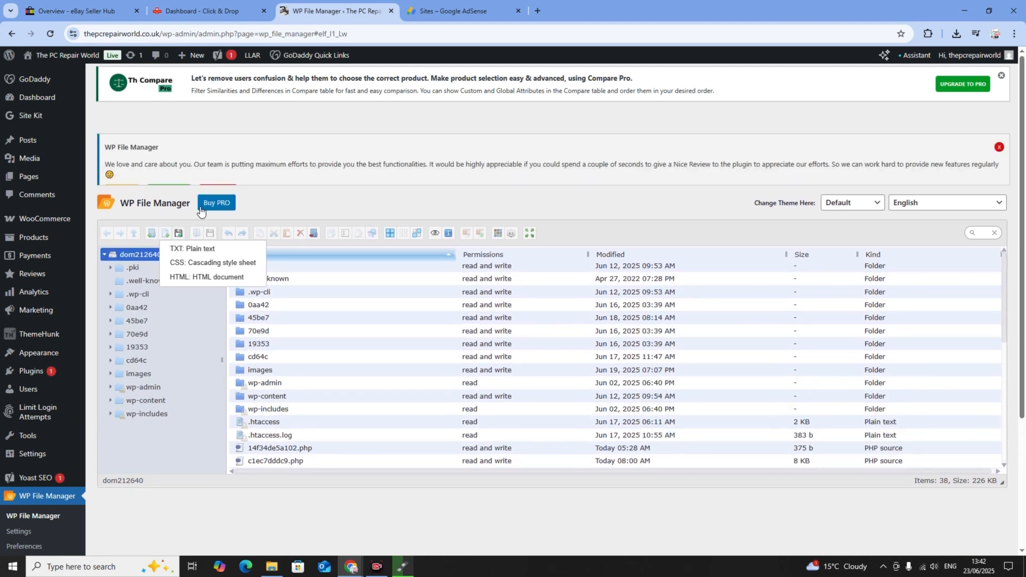
left_click(194, 278)
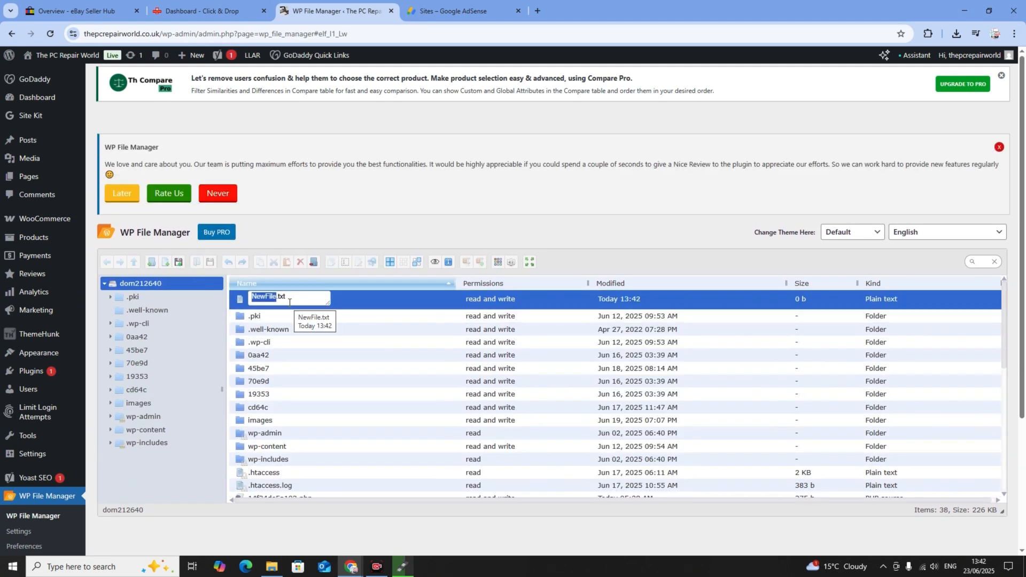
type("ads")
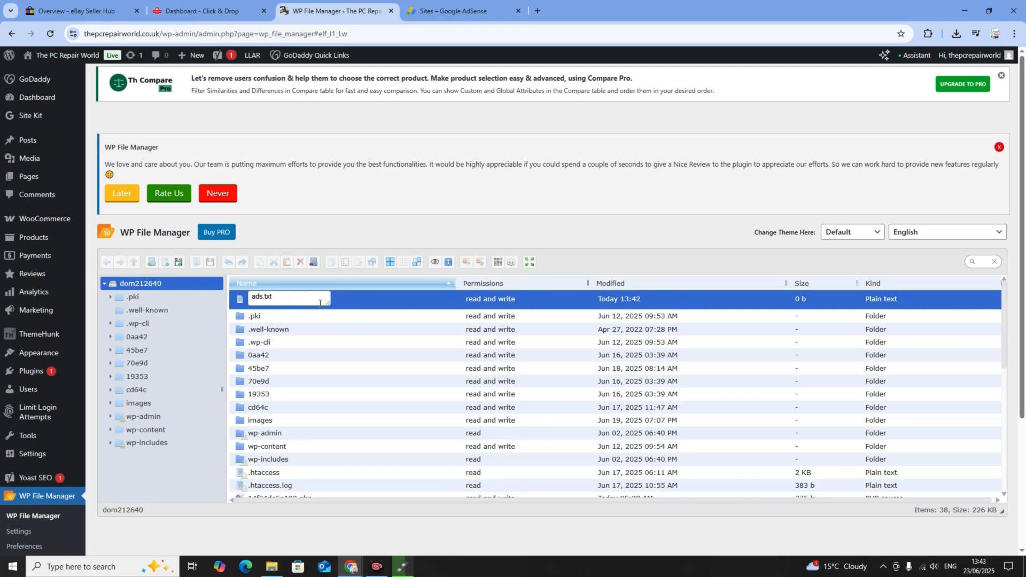
left_click(267, 531)
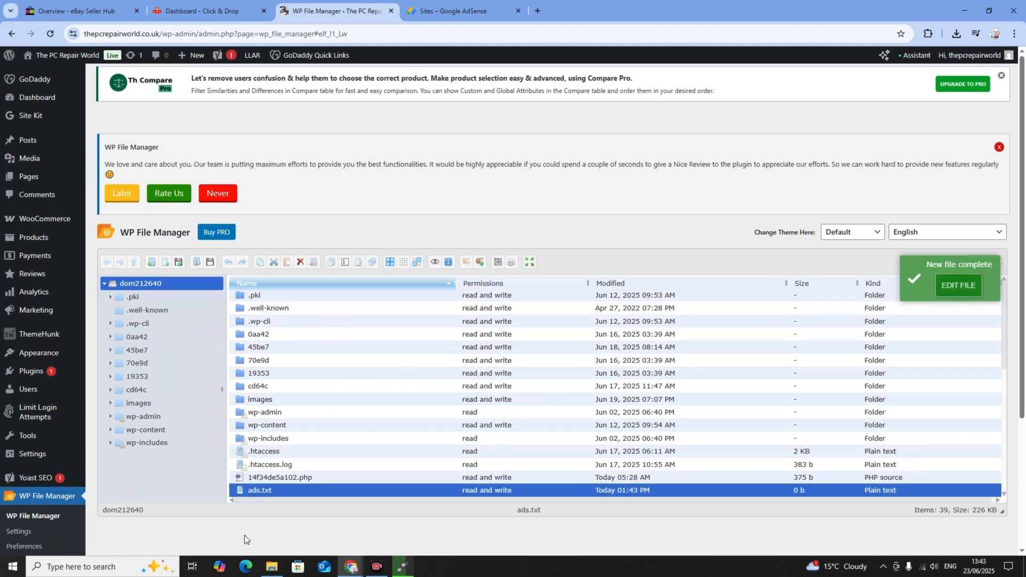
Open ads.txt in the code editor, paste the copied AdSense code, then save and close the file
right_click(259, 492)
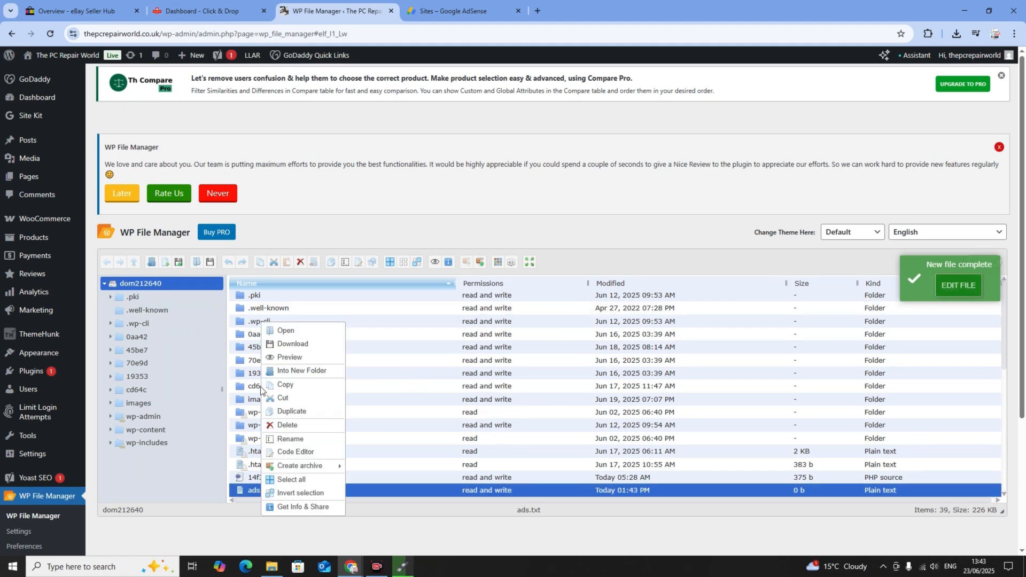
left_click(314, 454)
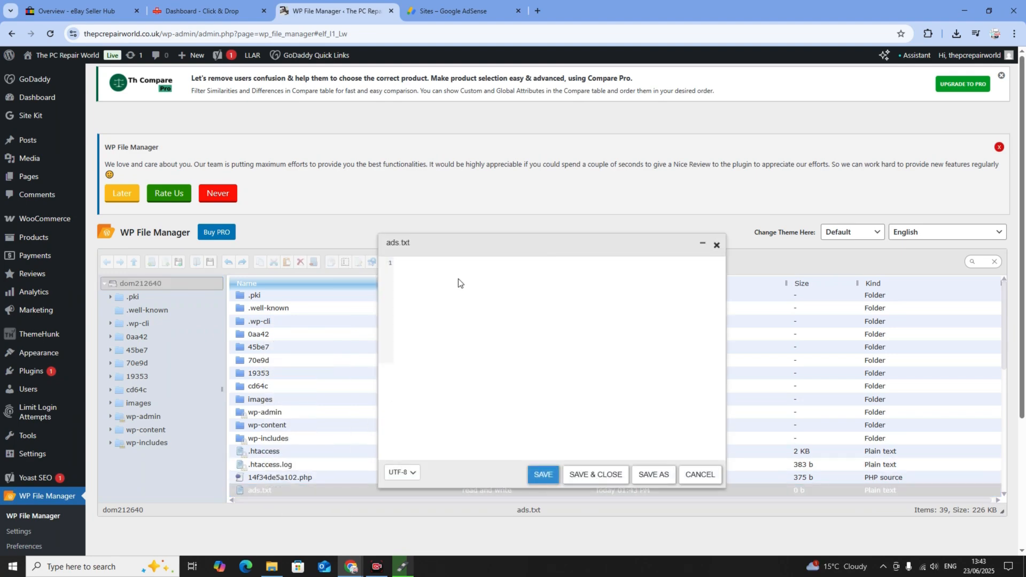
left_click(458, 282)
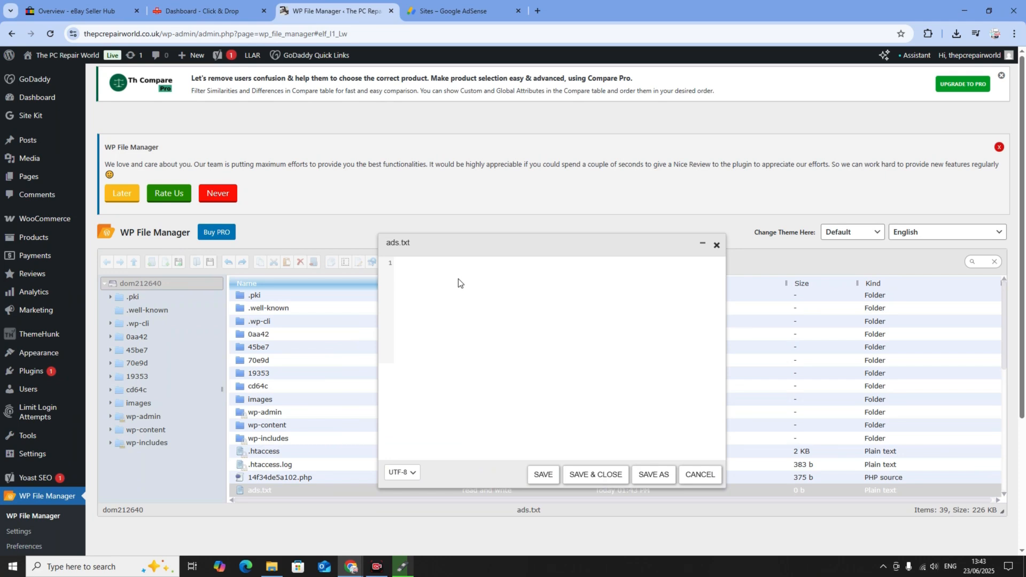
right_click(441, 283)
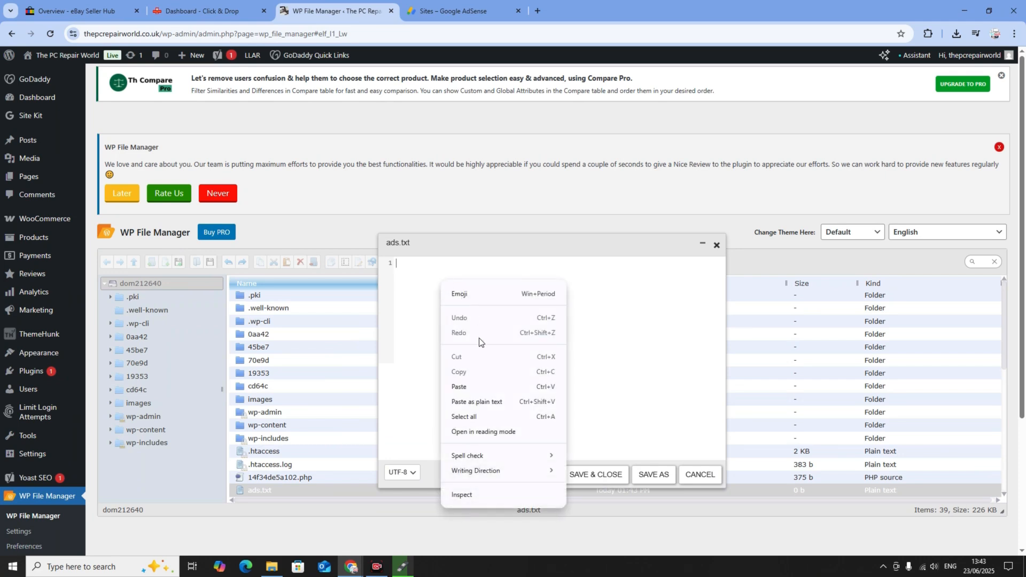
left_click(463, 382)
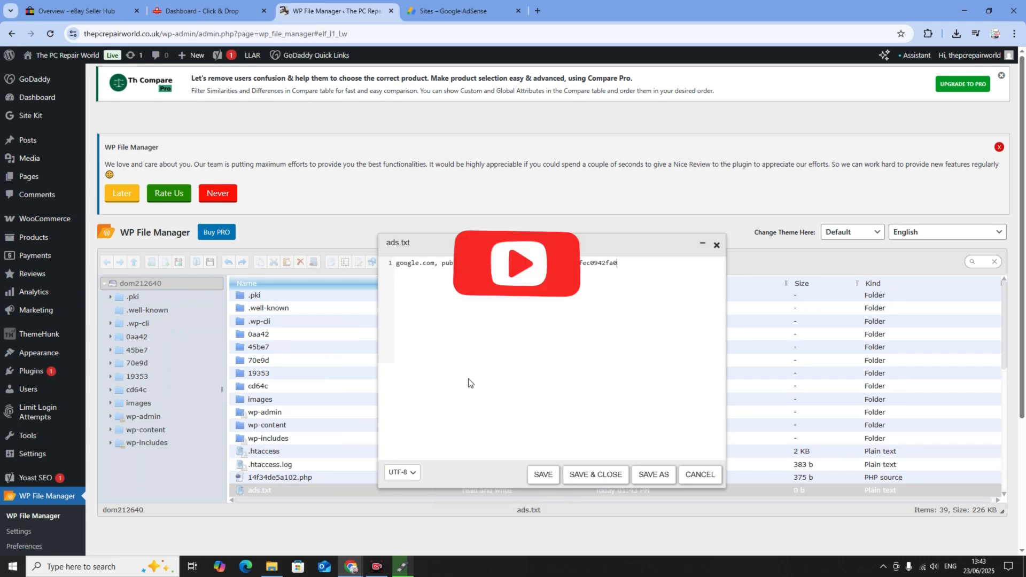
left_click(604, 476)
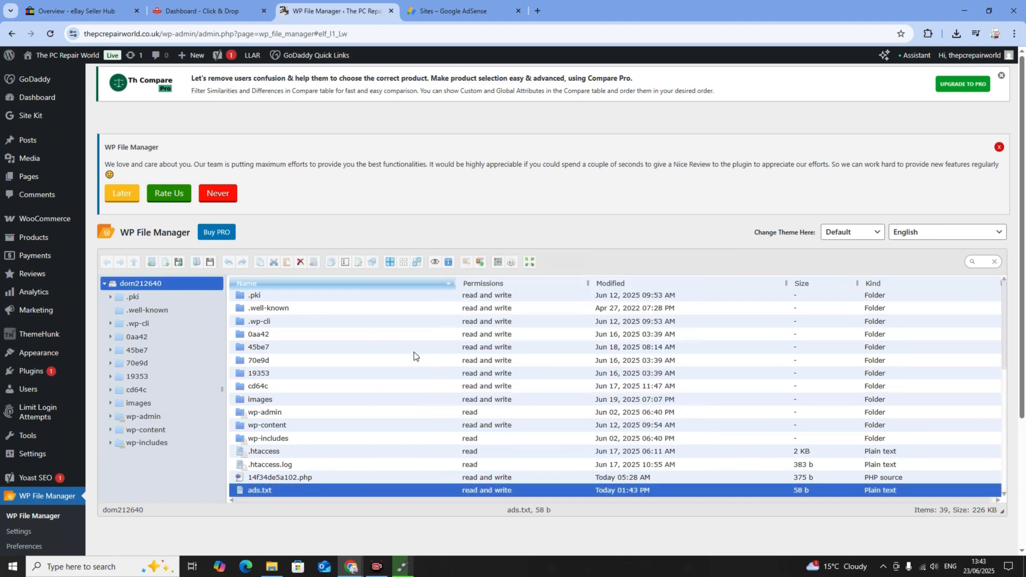
scroll(413, 352, "down", 3)
scroll(414, 355, "up", 3)
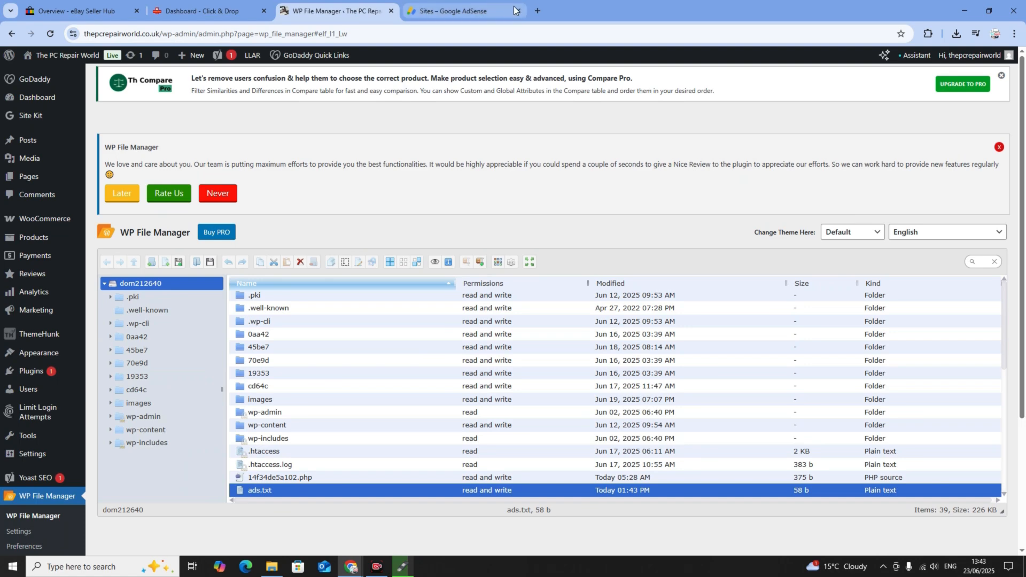
left_click(538, 11)
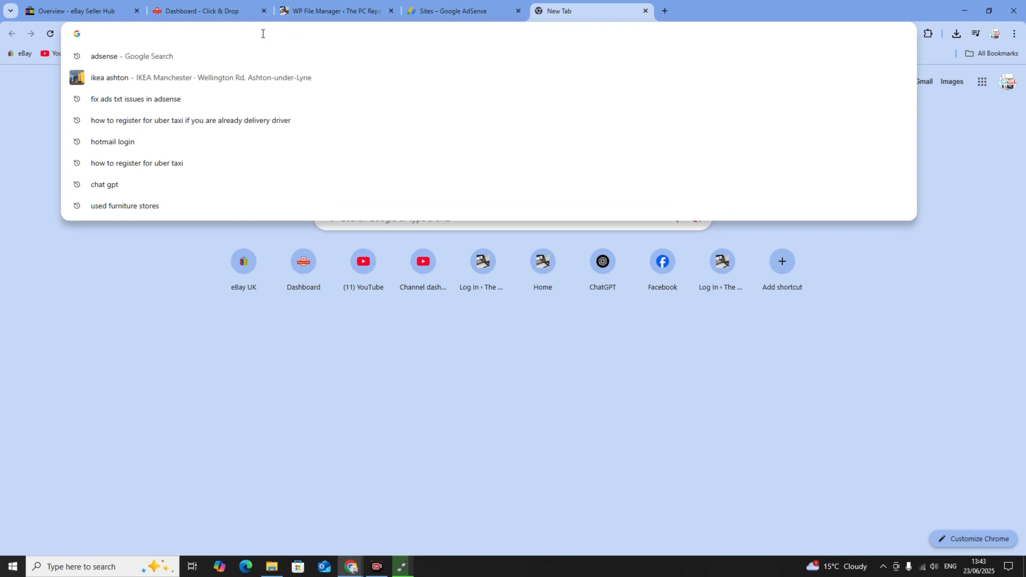
type("www")
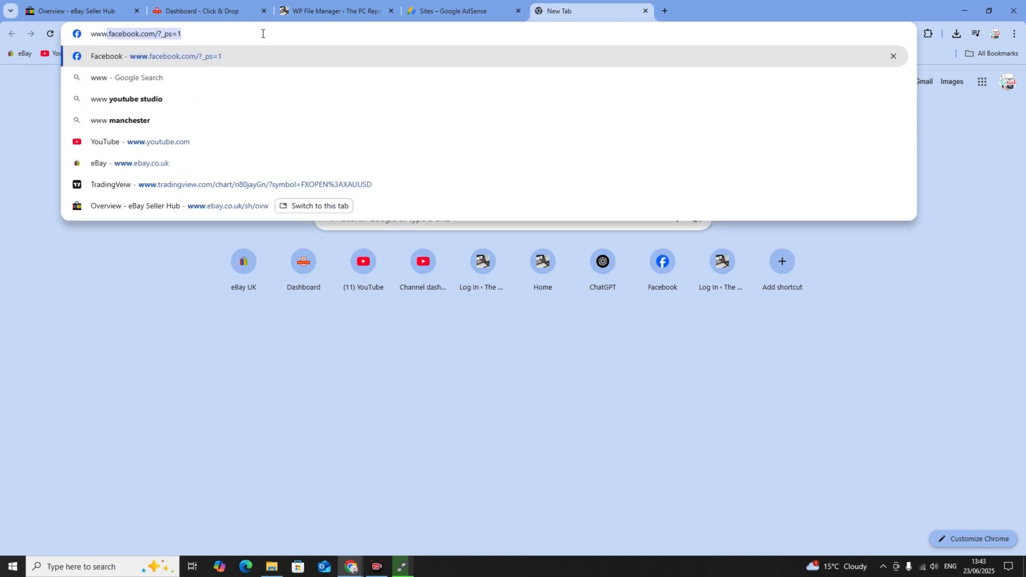
type(".th")
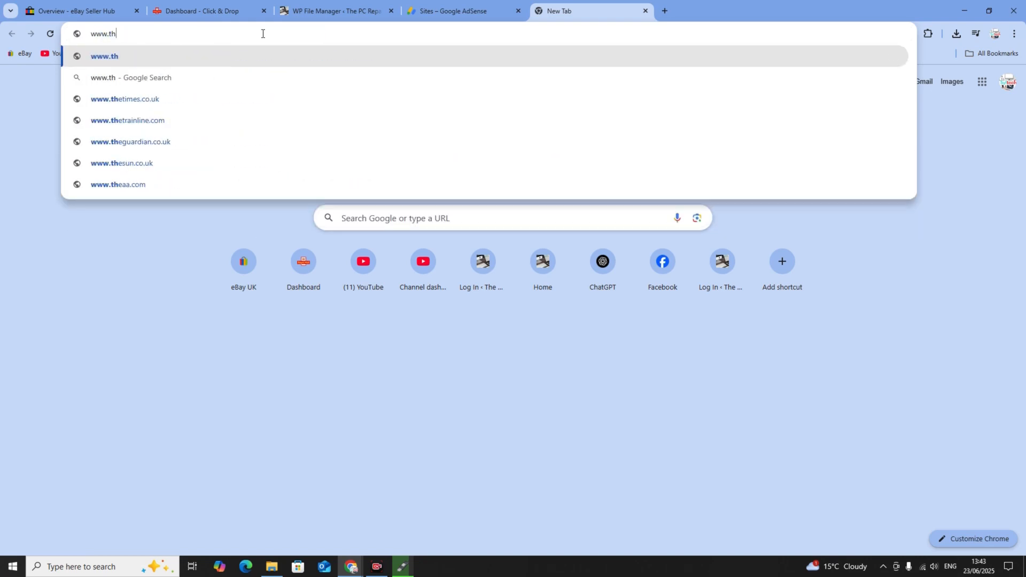
type("epcre")
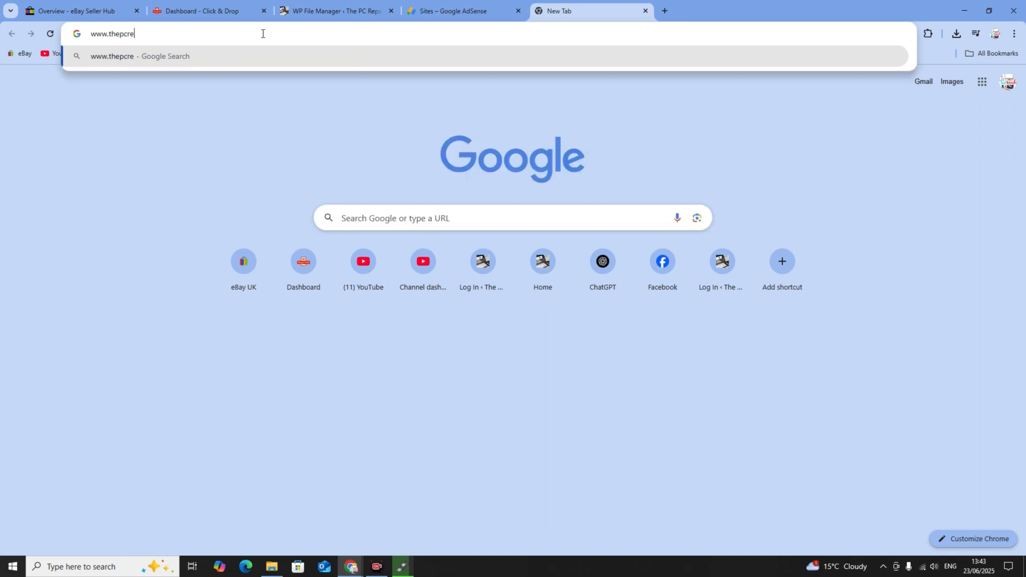
type("pairworld")
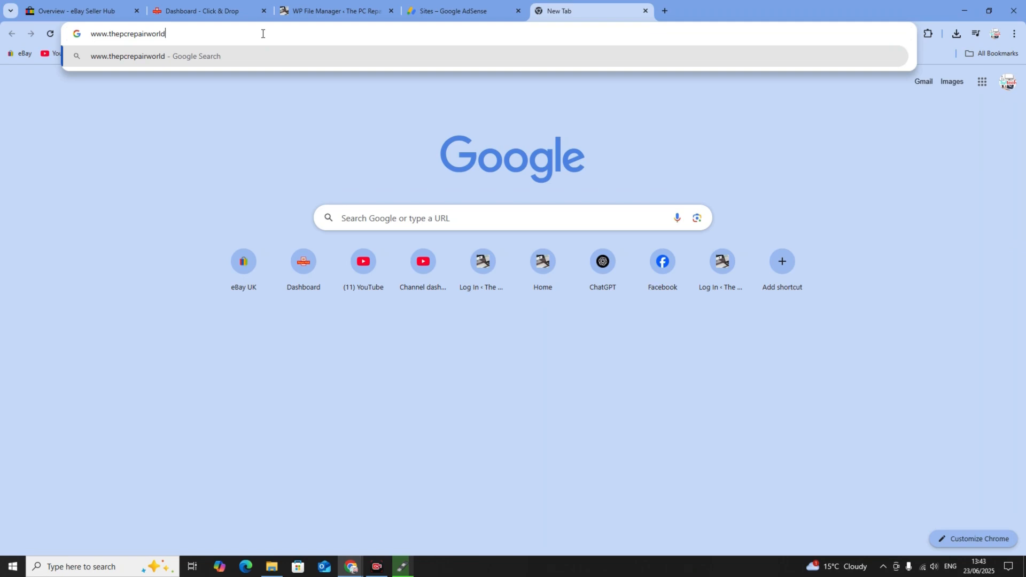
type(".co.")
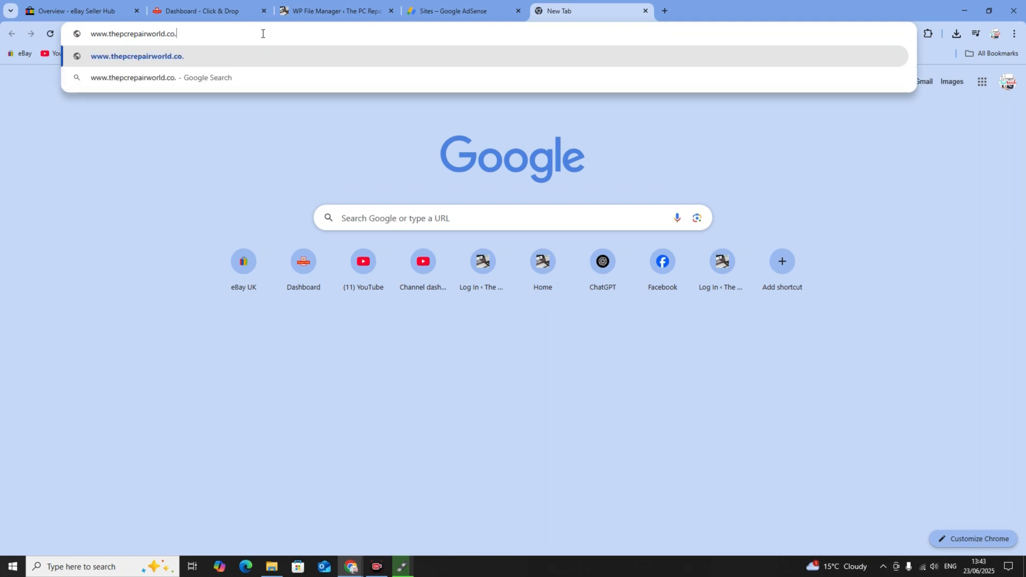
type("uk/ads.txt")
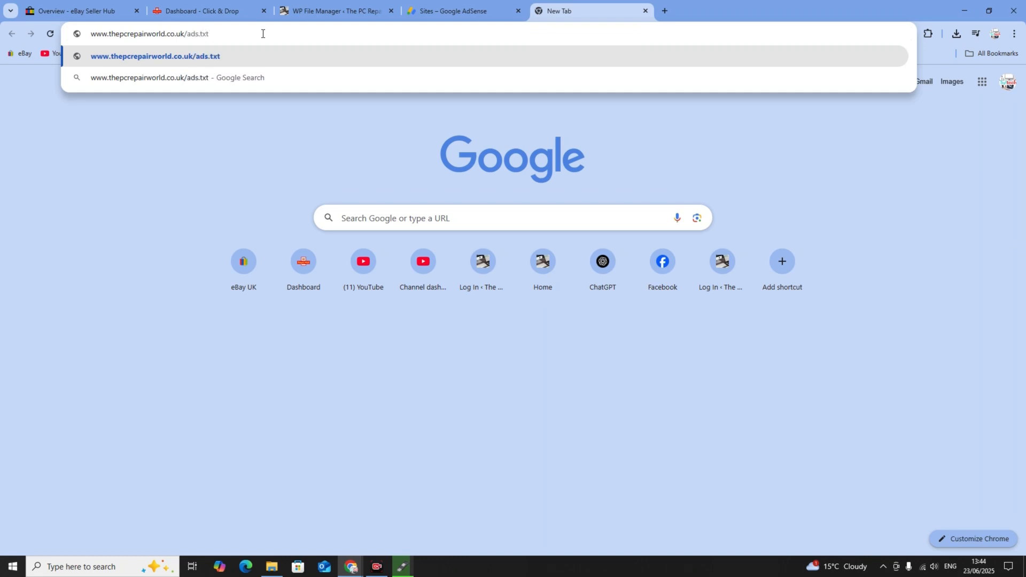
key("Return")
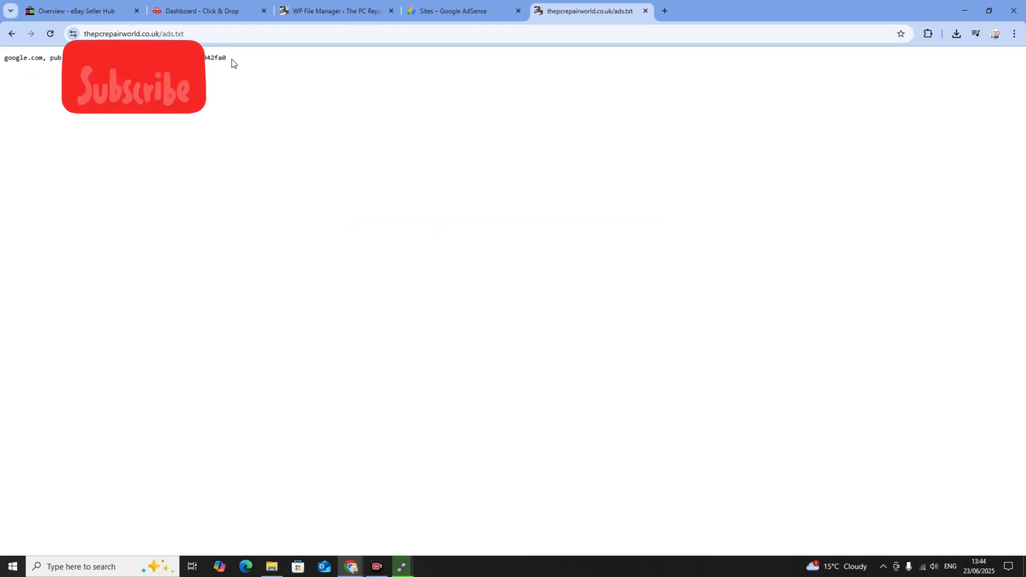
left_click_drag(231, 63, 3, 57)
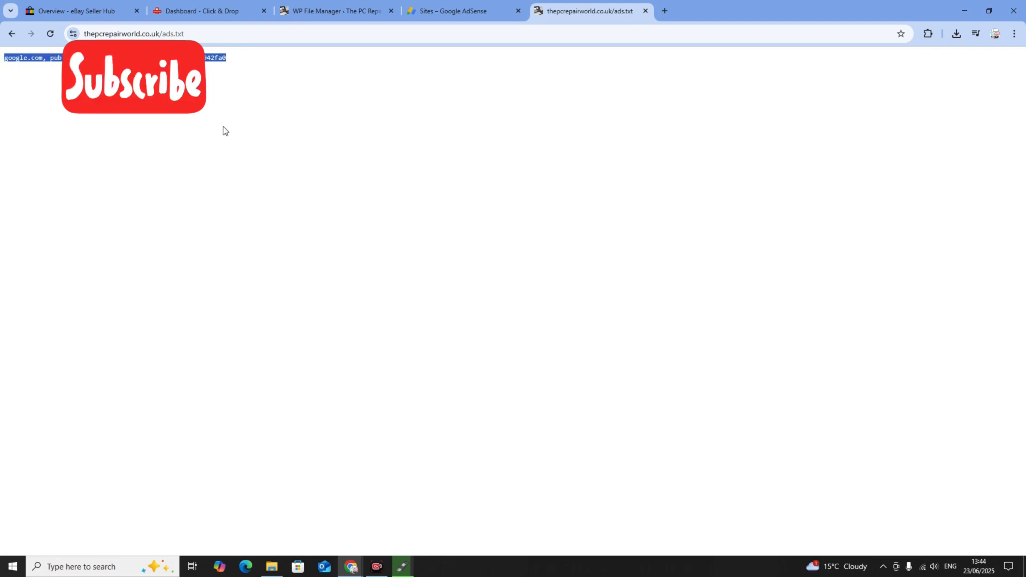